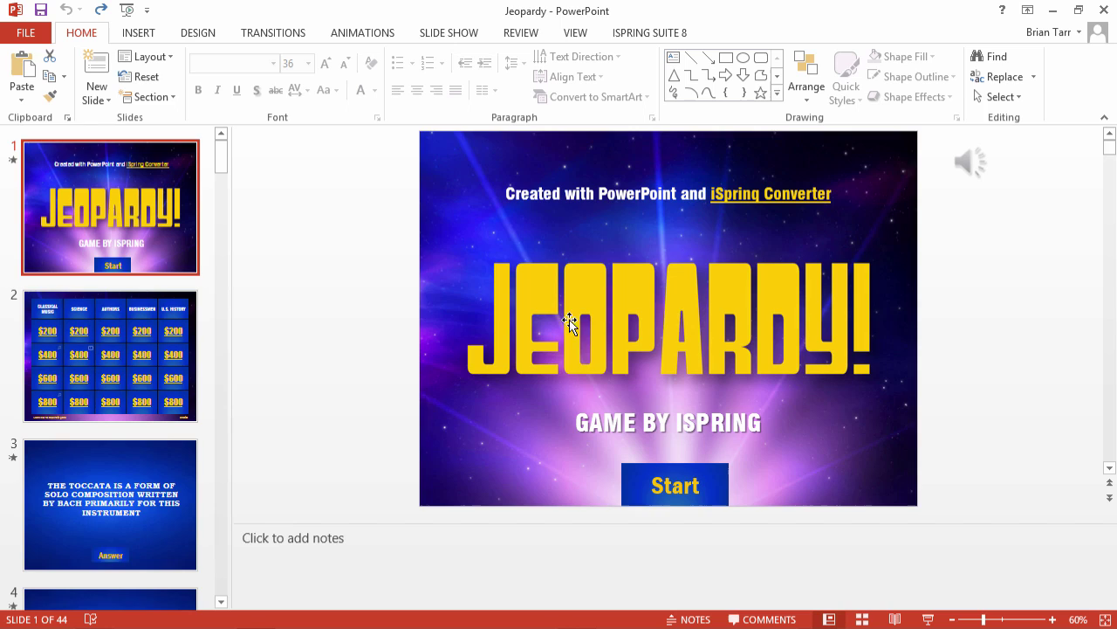
Step: Review the title slide, the main menu board, the table insertion options, and the first clue slide with its answer slide
click(679, 316)
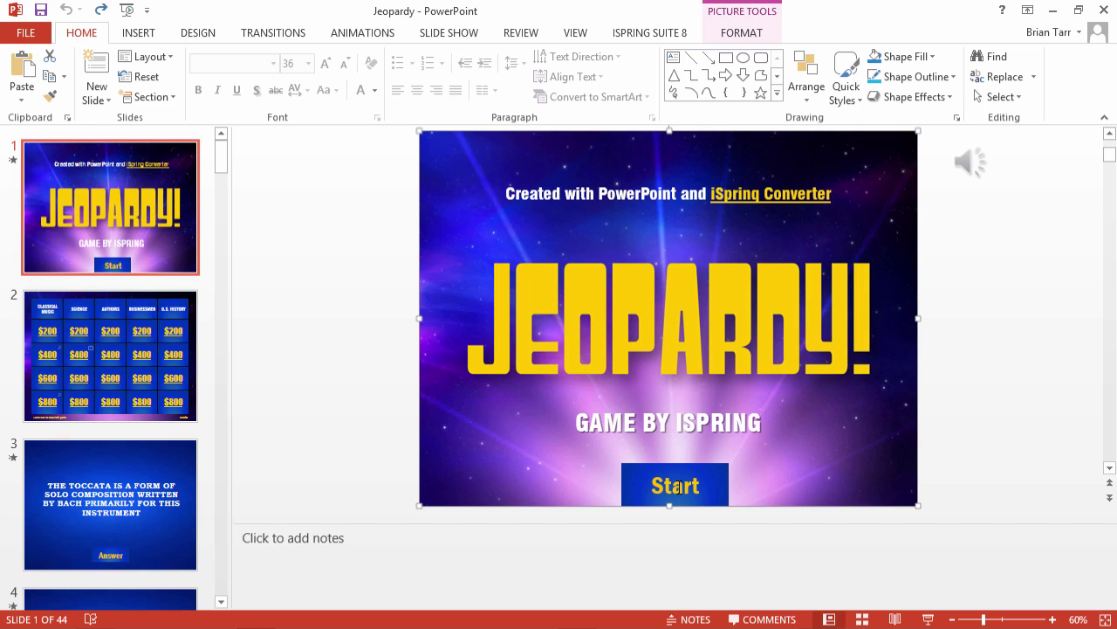
click(676, 485)
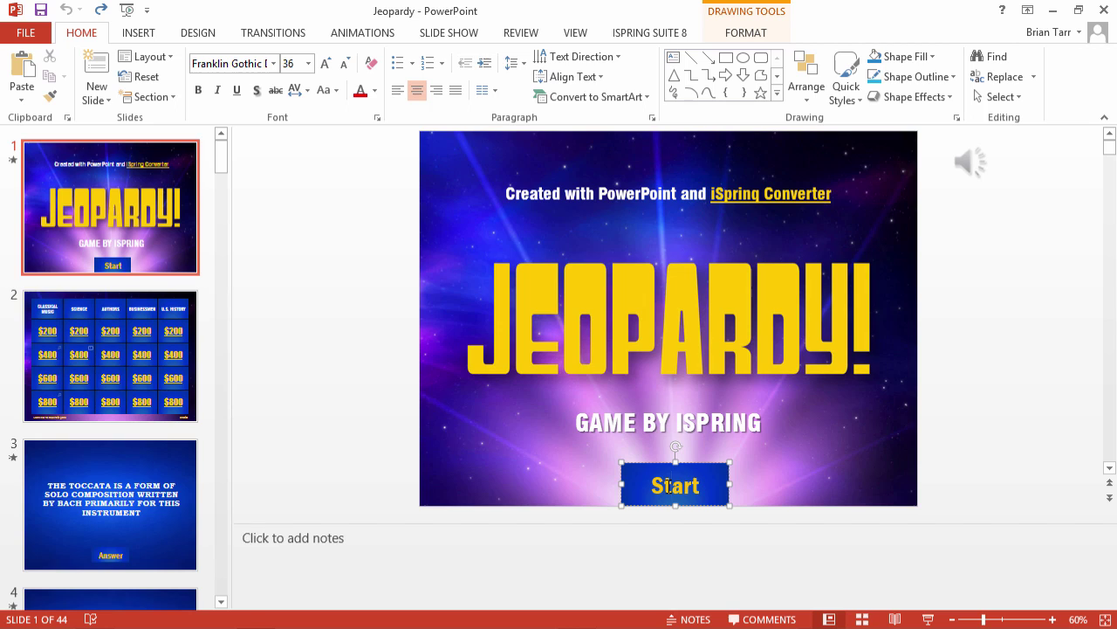
click(109, 373)
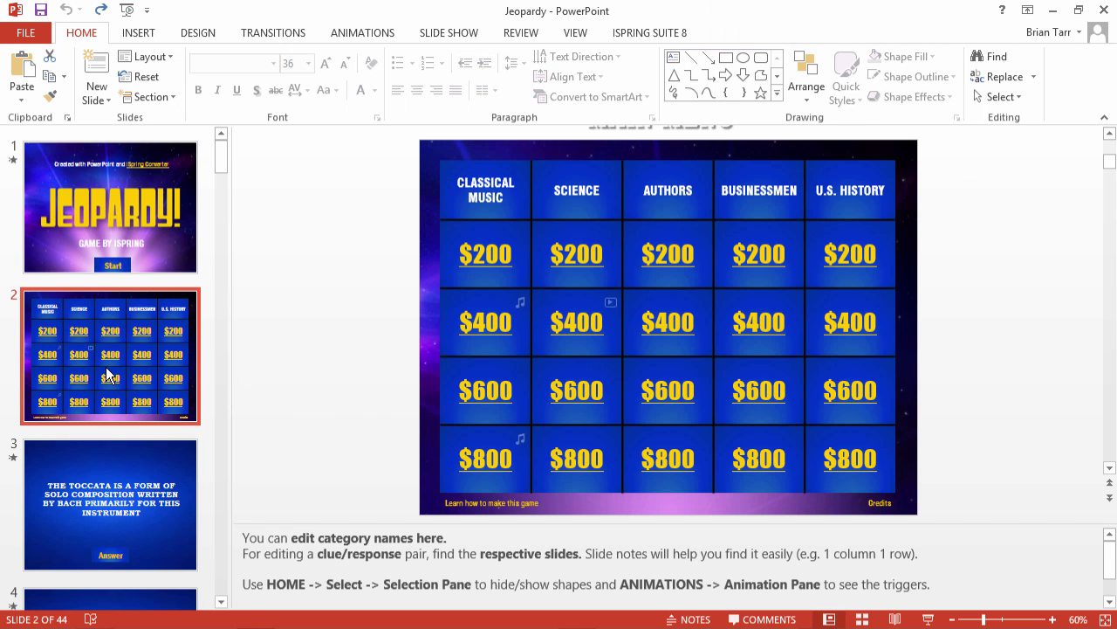
click(137, 35)
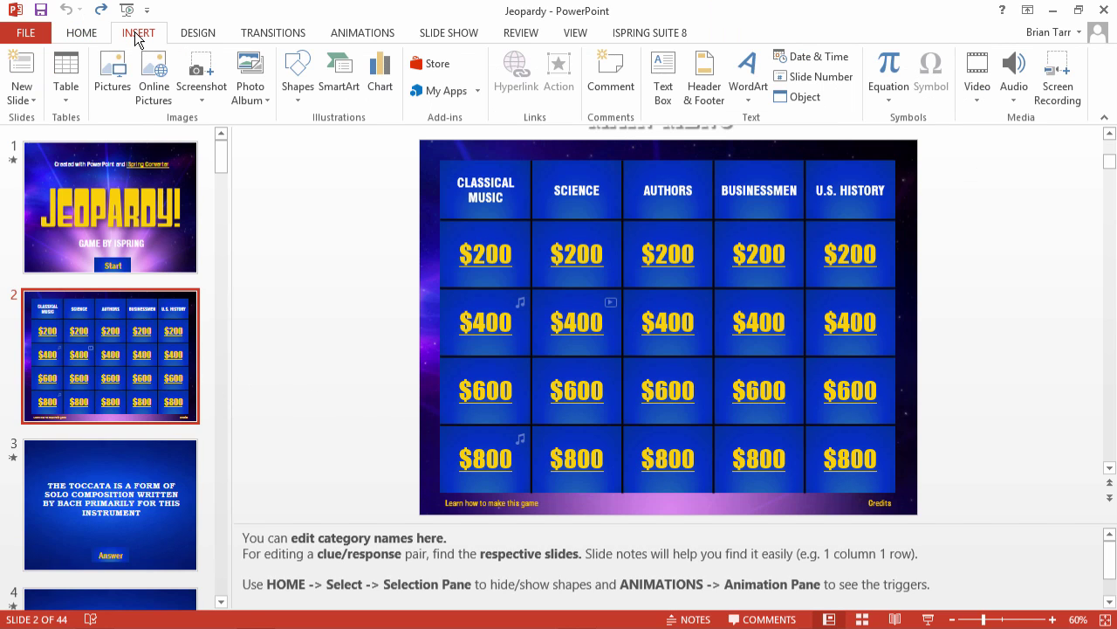
click(74, 101)
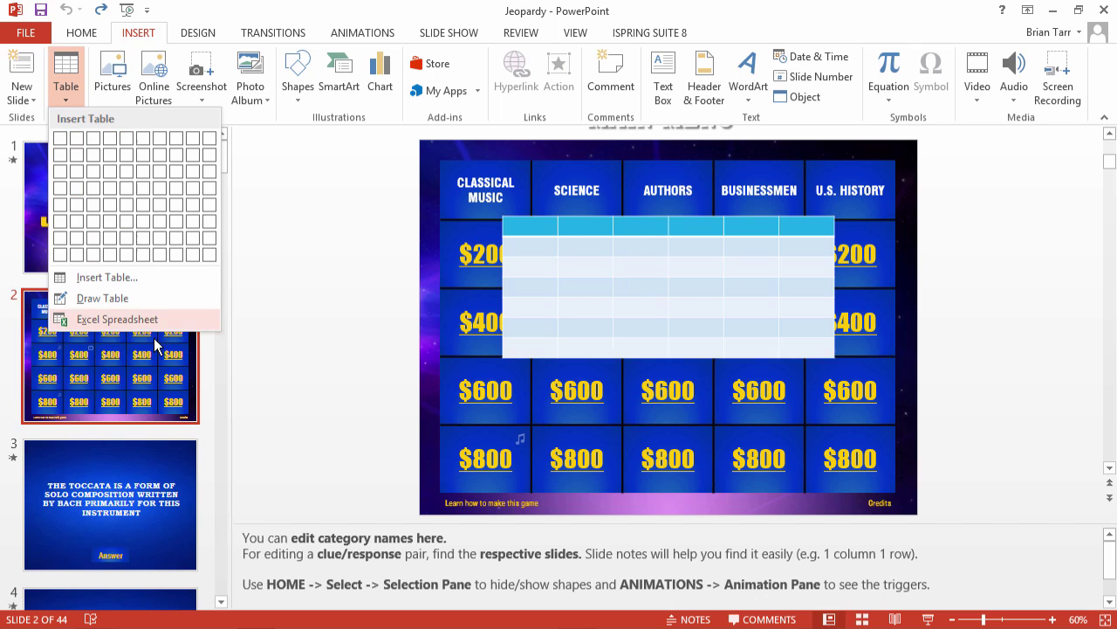
click(140, 523)
click(139, 521)
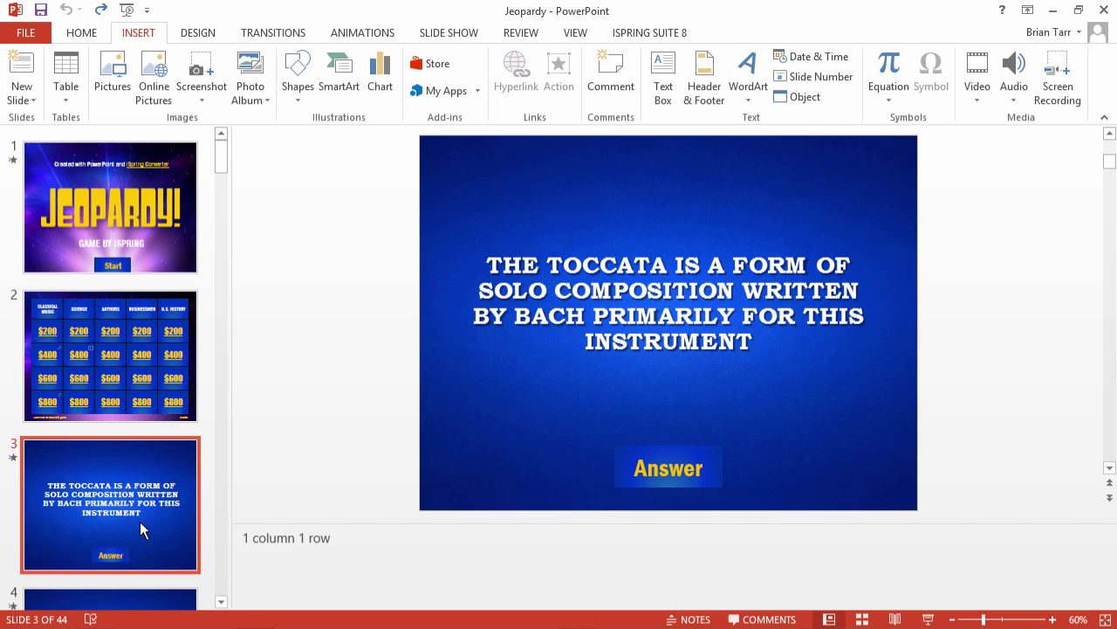
scroll(141, 522, down, 3)
click(148, 440)
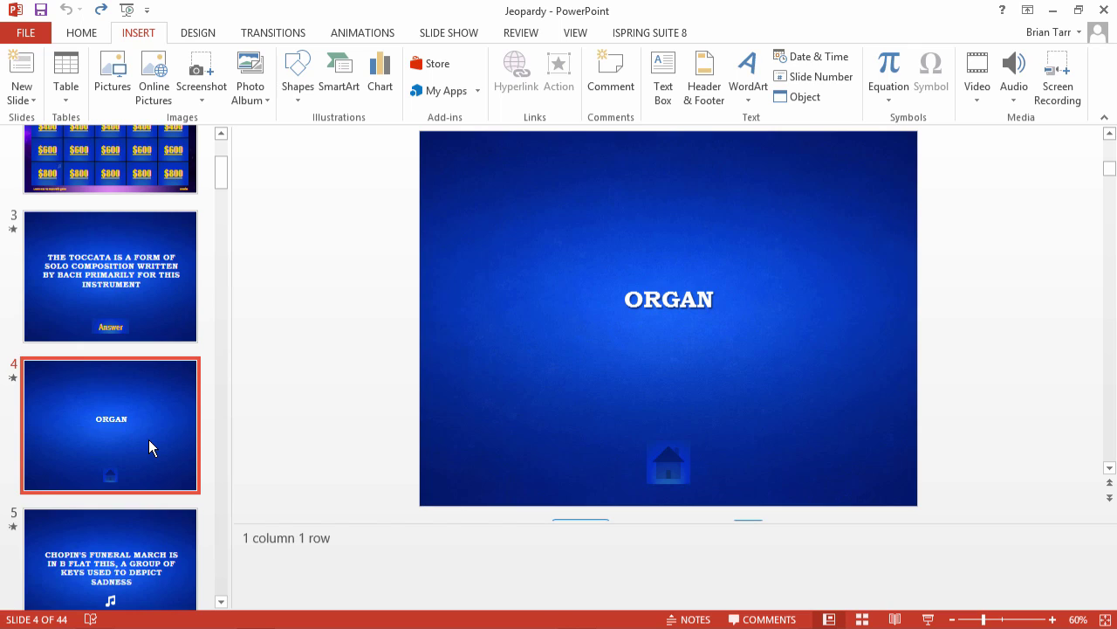
Step: Browse for the theme file "iSpring Jeopardy theme light" and apply it to the presentation
click(198, 35)
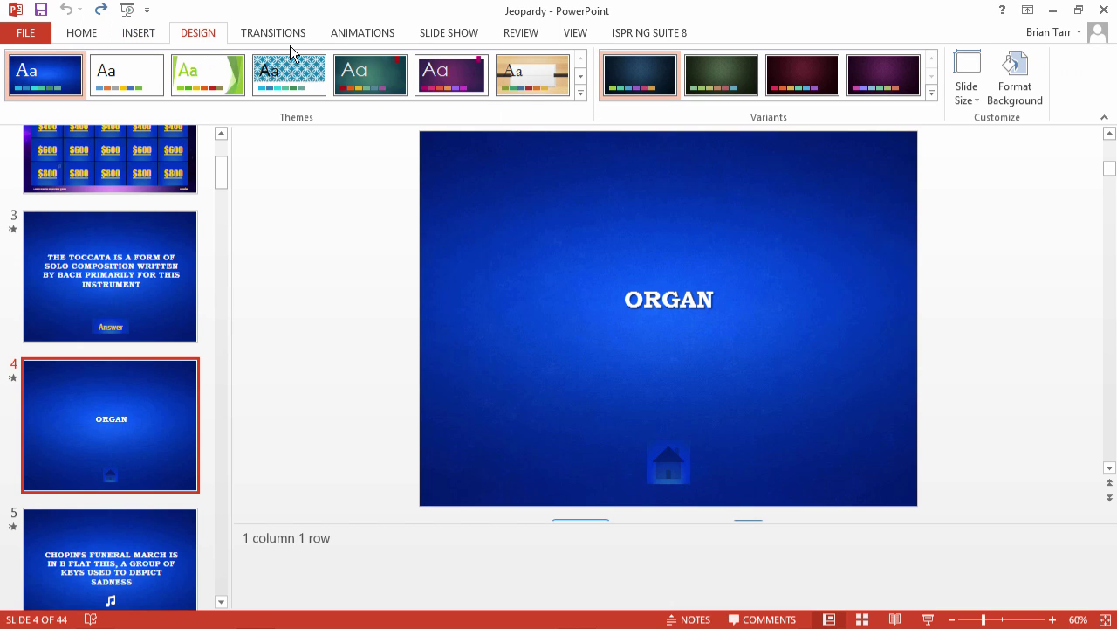
click(581, 92)
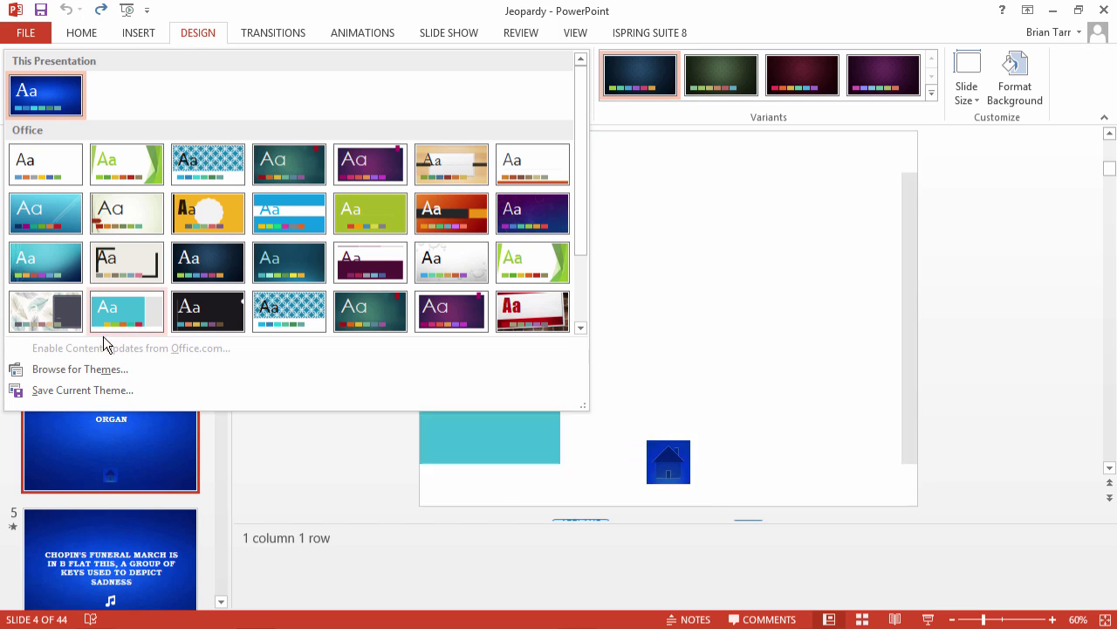
click(76, 371)
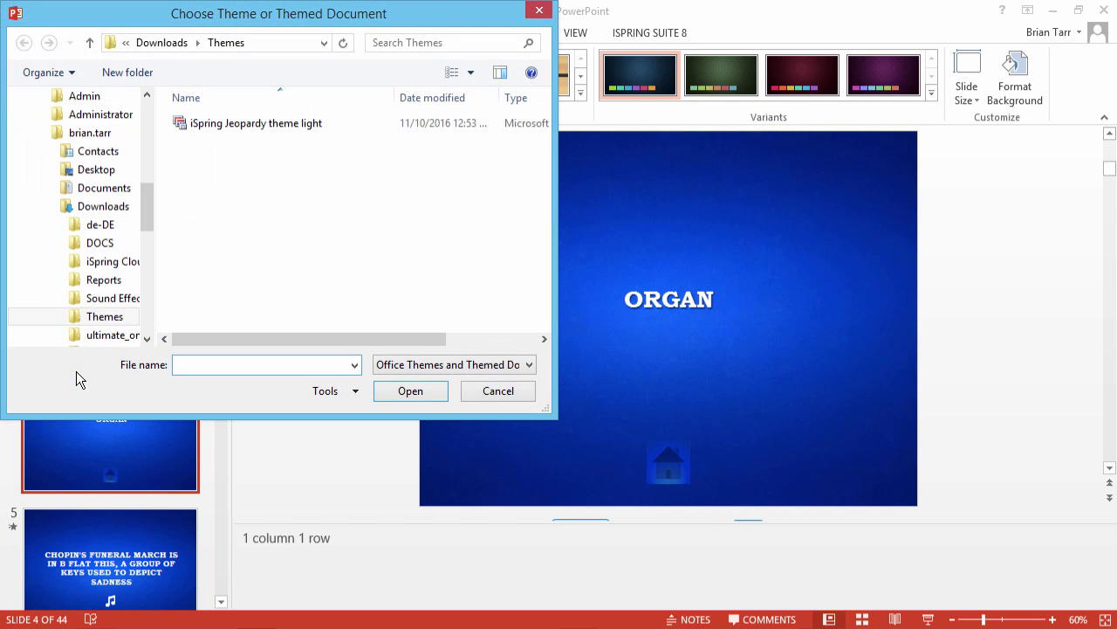
click(259, 129)
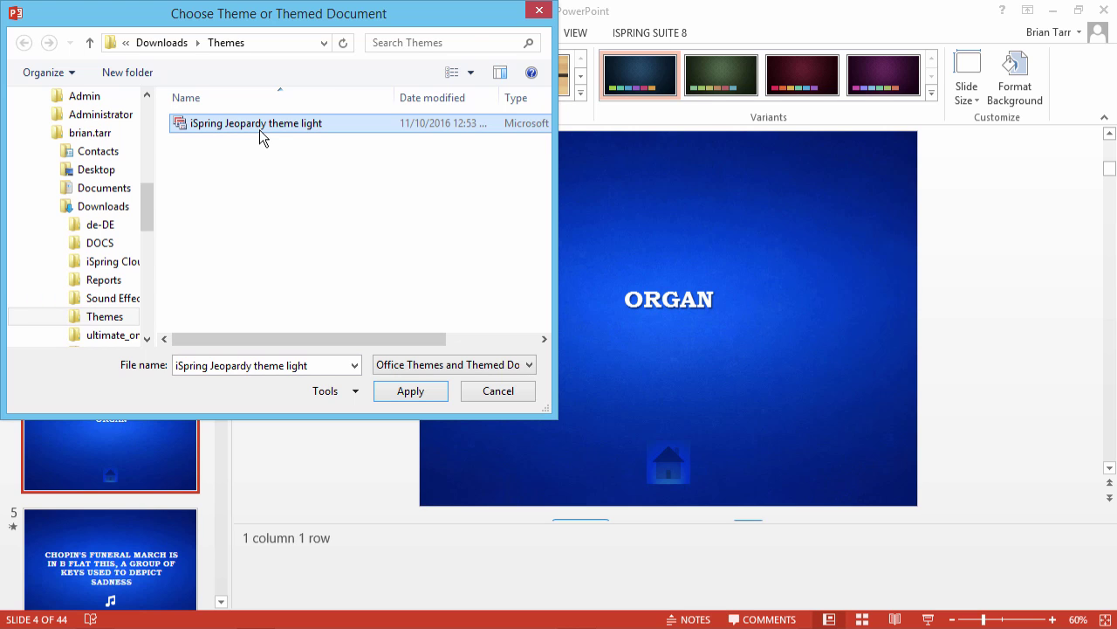
double_click(259, 130)
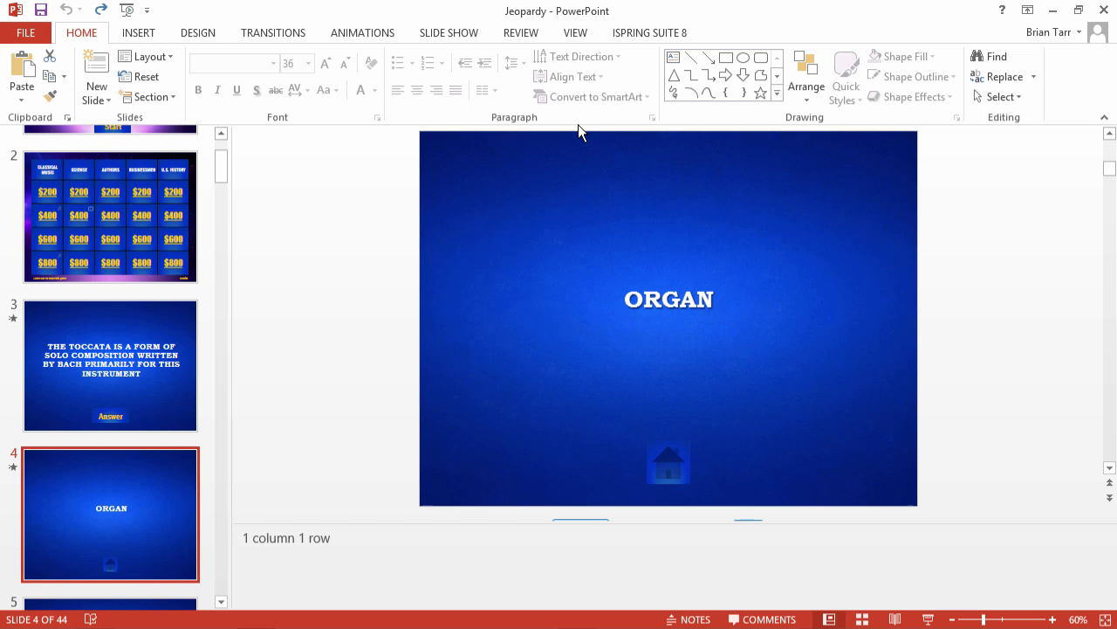
Step: Inspect the Answer button on the clue layout and the home button on the correct answer layout in the slide master
click(576, 35)
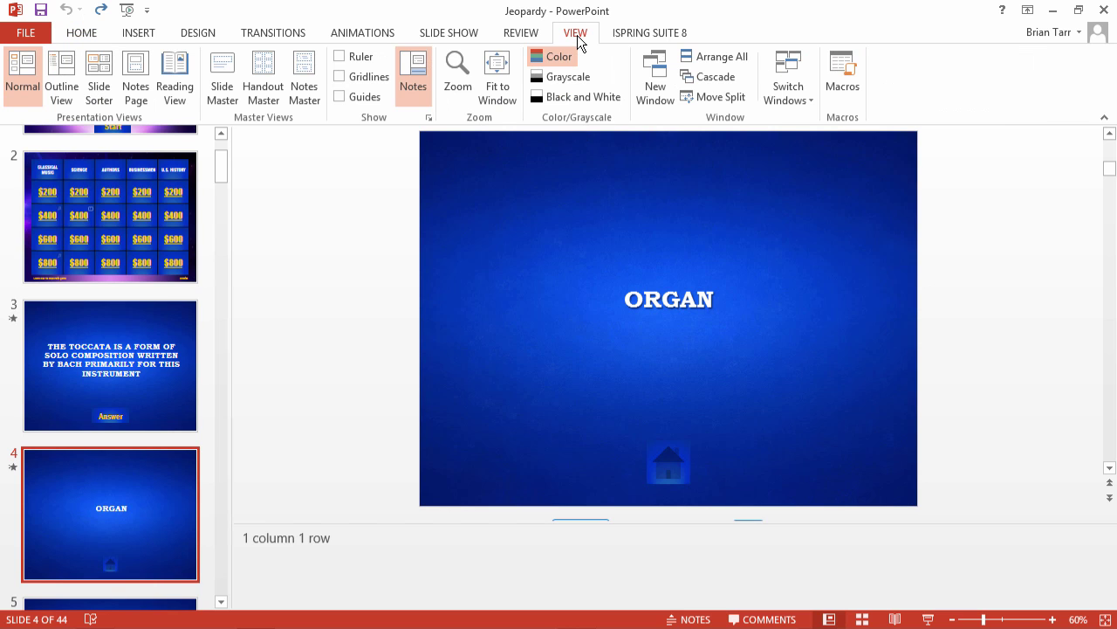
click(231, 93)
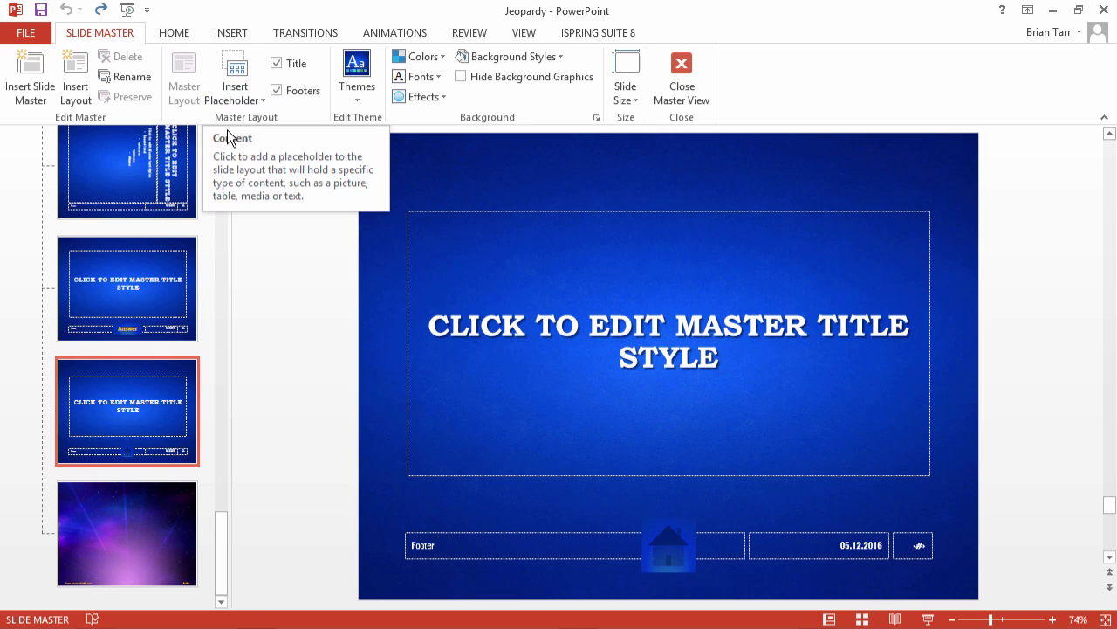
click(169, 307)
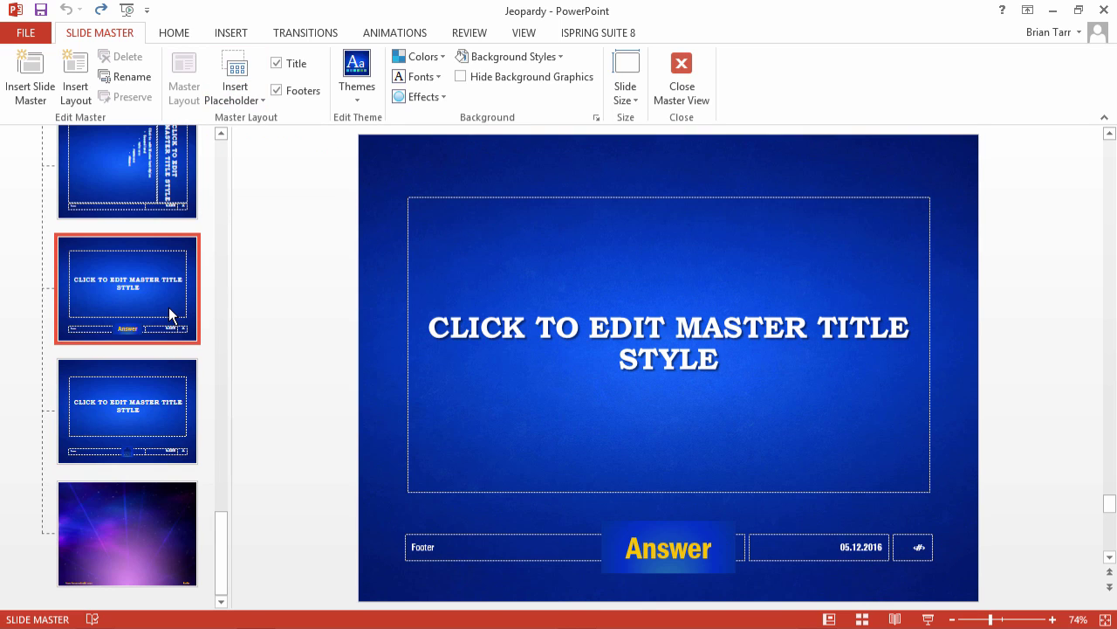
click(674, 551)
click(156, 429)
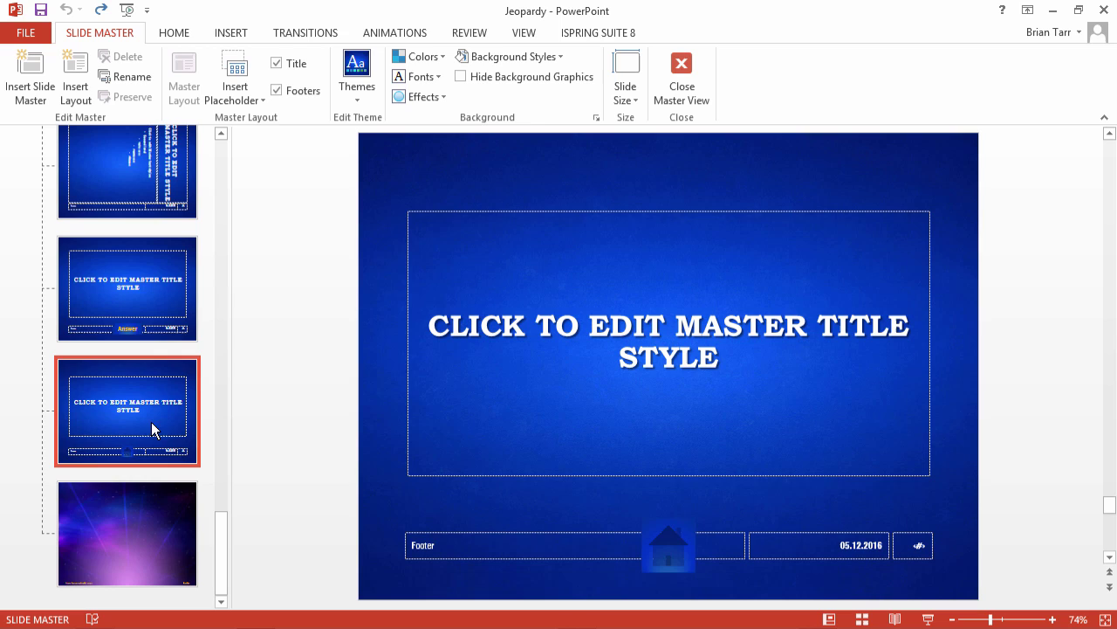
click(676, 557)
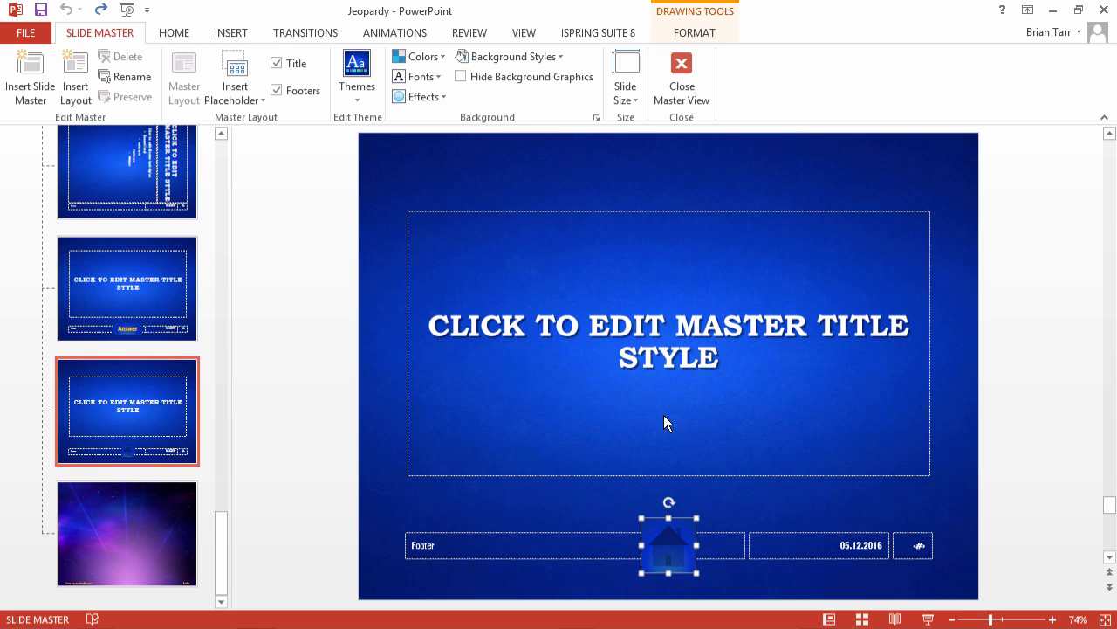
click(682, 99)
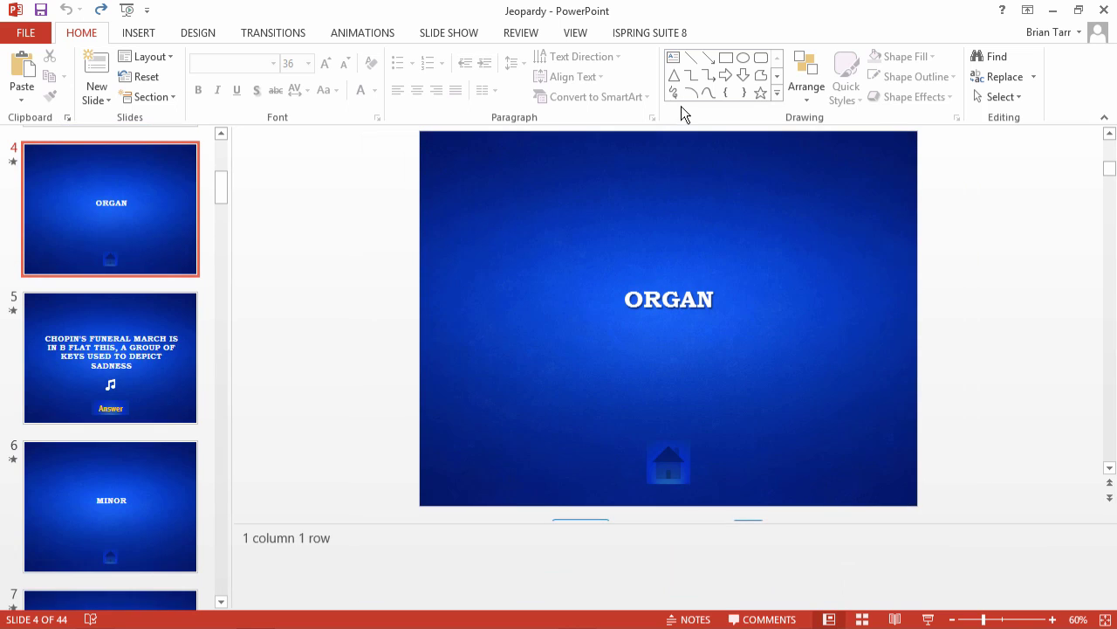
Step: Try out a new slide with the Correct Answer layout after the main menu slide, and undo it
click(146, 430)
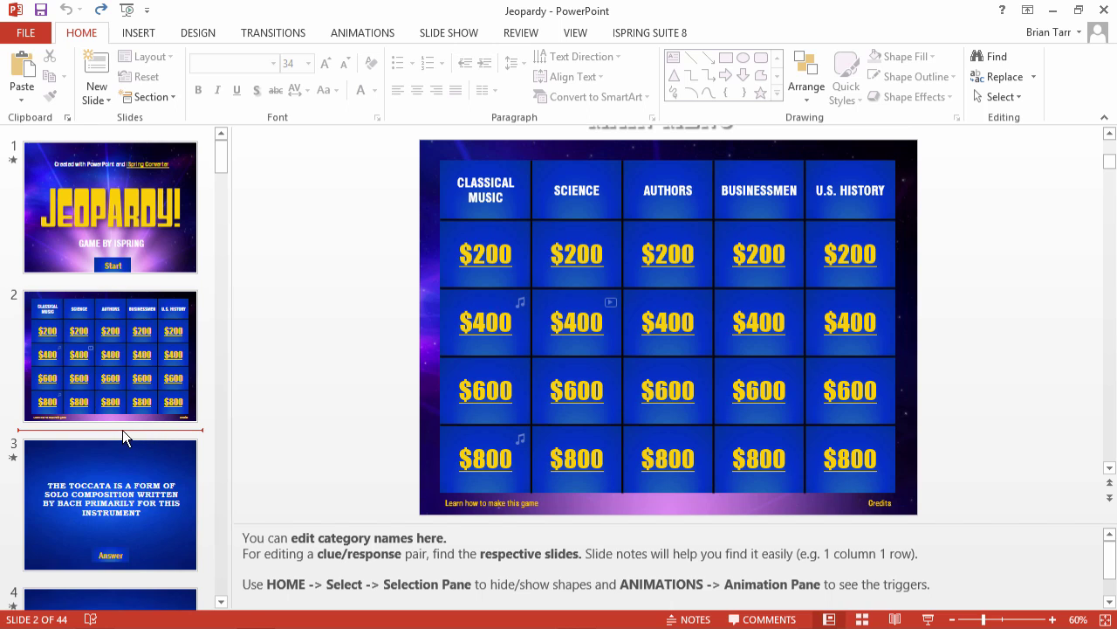
right_click(122, 430)
click(176, 490)
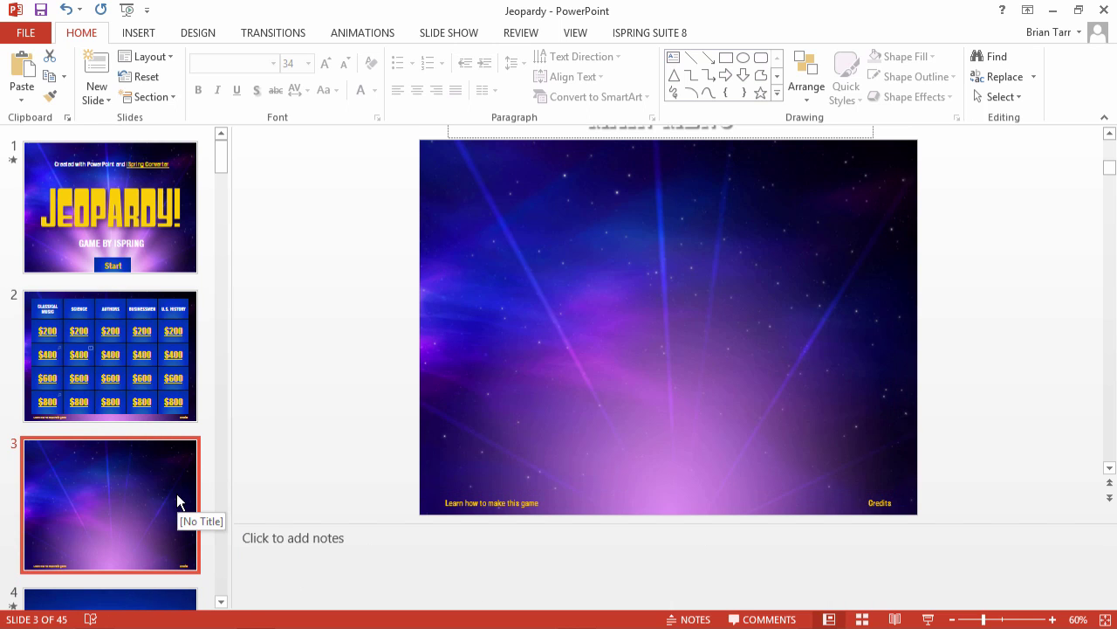
right_click(124, 493)
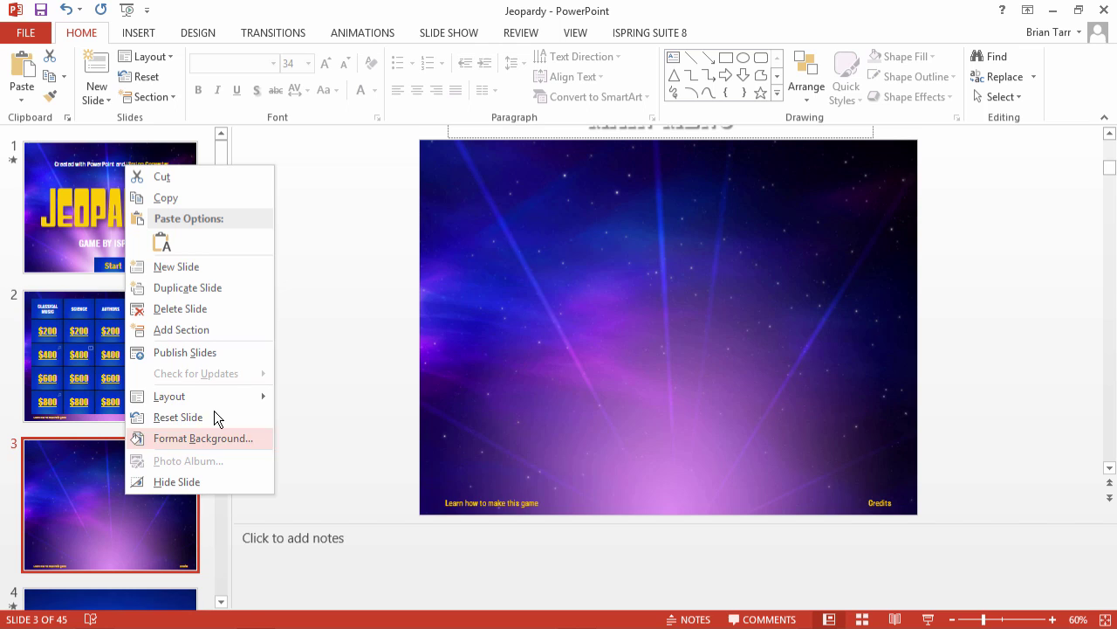
mouse_move(225, 398)
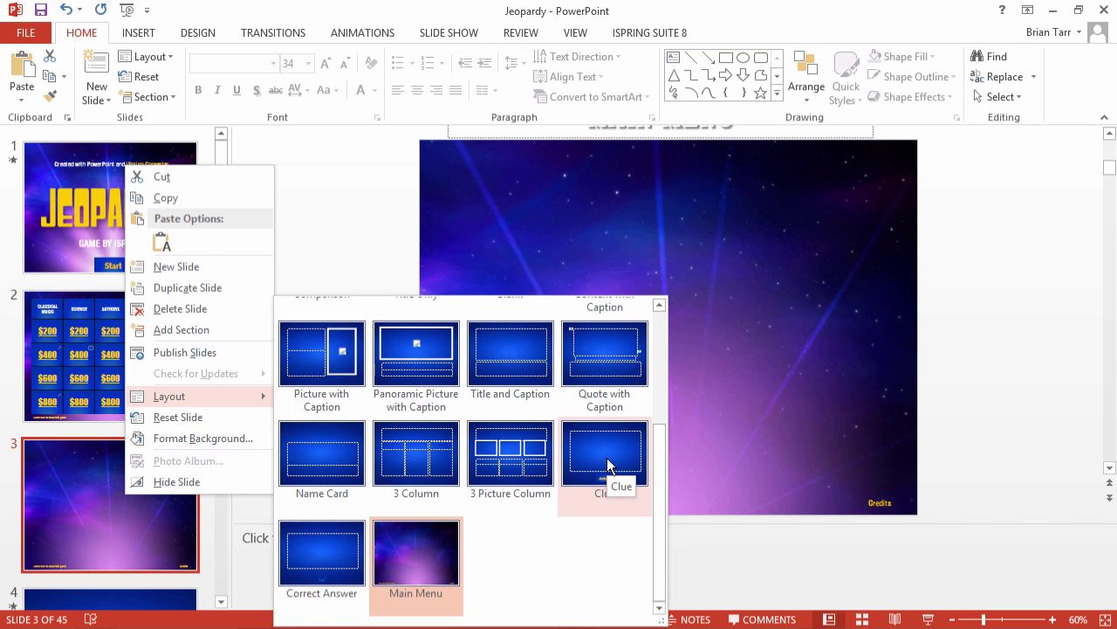
click(337, 564)
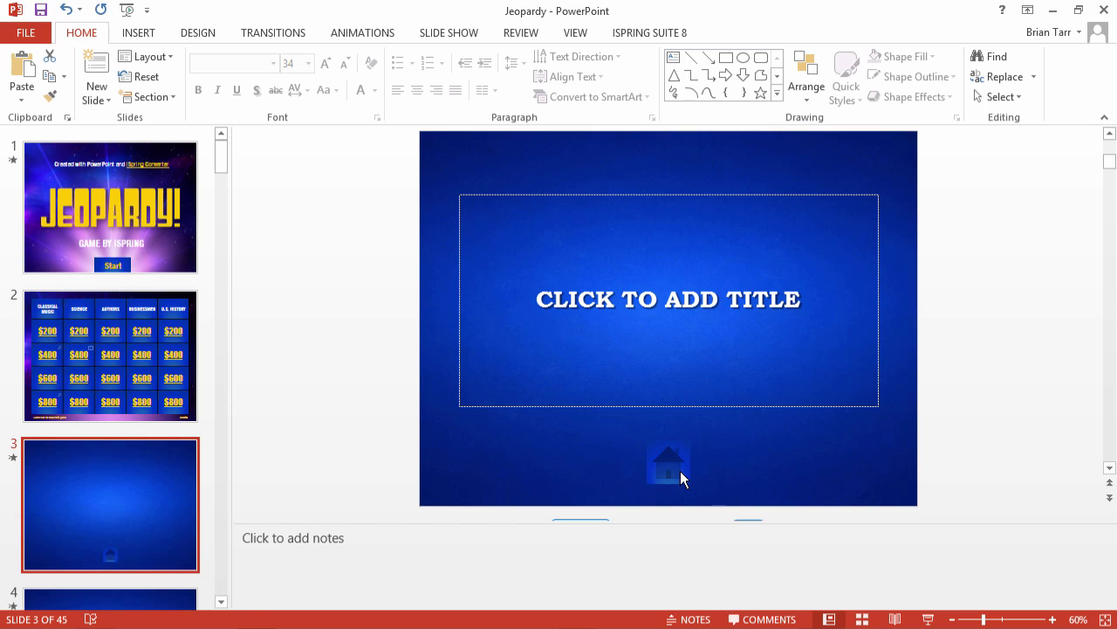
click(692, 320)
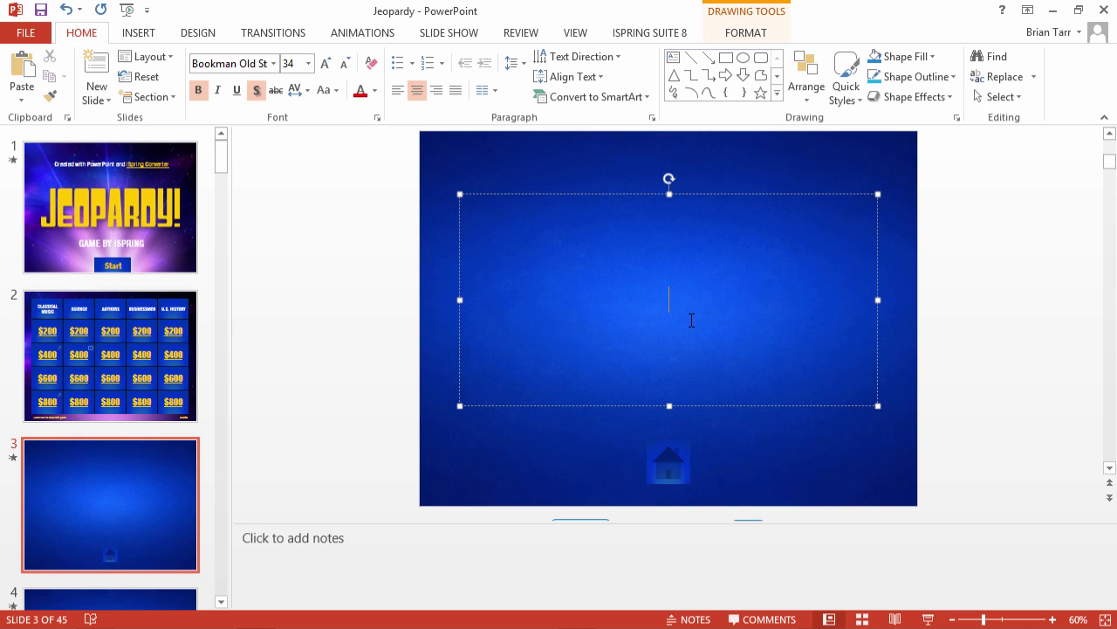
key(ctrl+z)
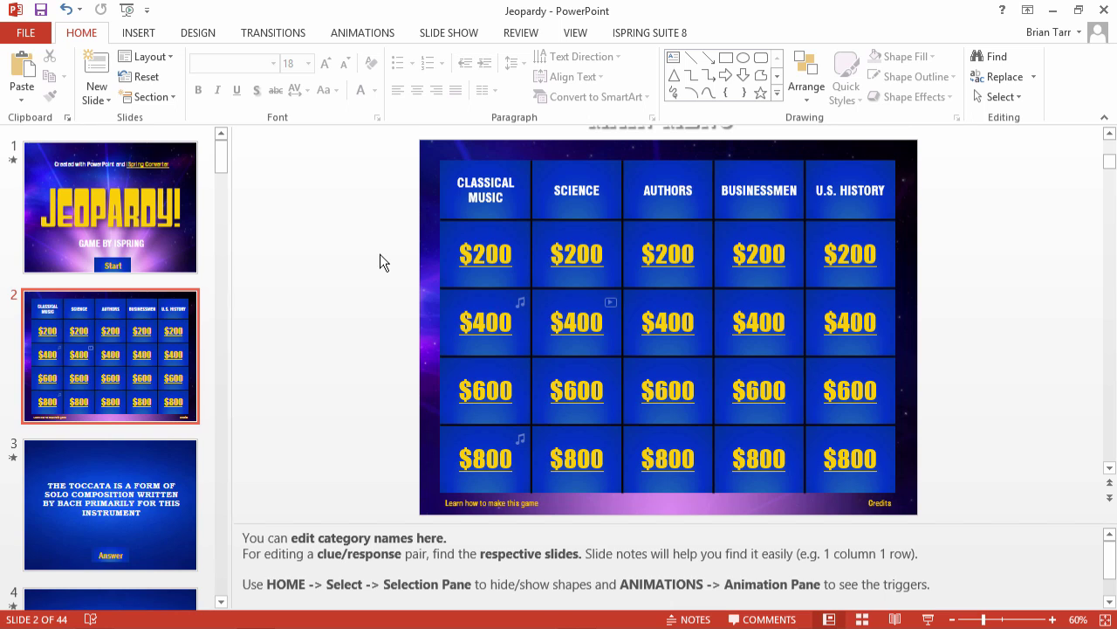
Step: Hyperlink the $200 text under Classical Music on the main menu to slide 3, the toccata clue, in this document
right_click(489, 264)
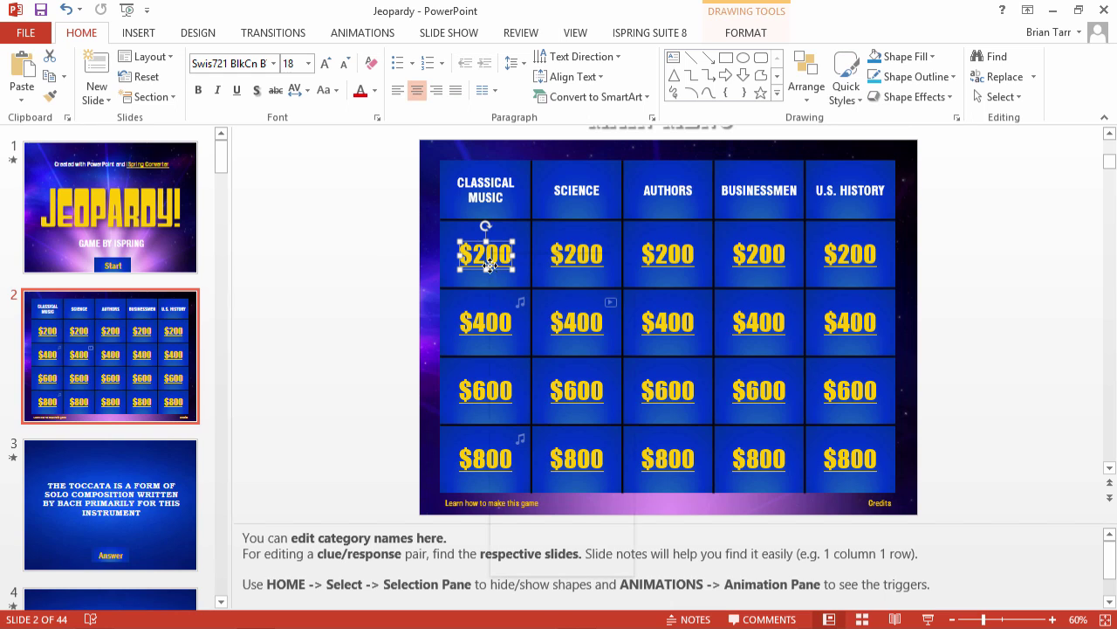
click(572, 475)
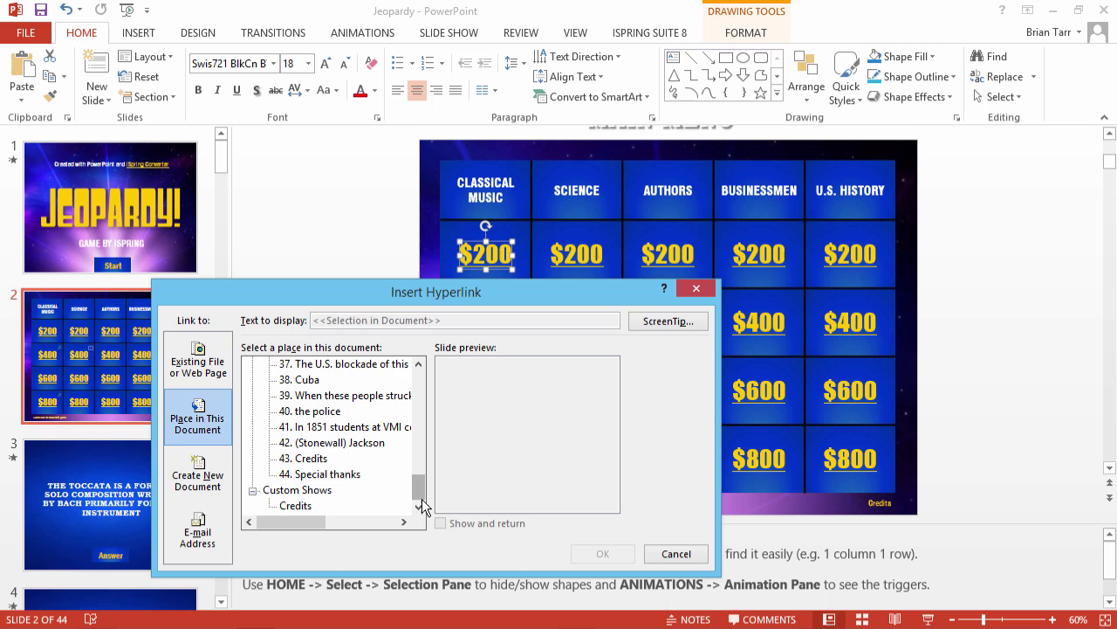
drag(422, 496, 430, 394)
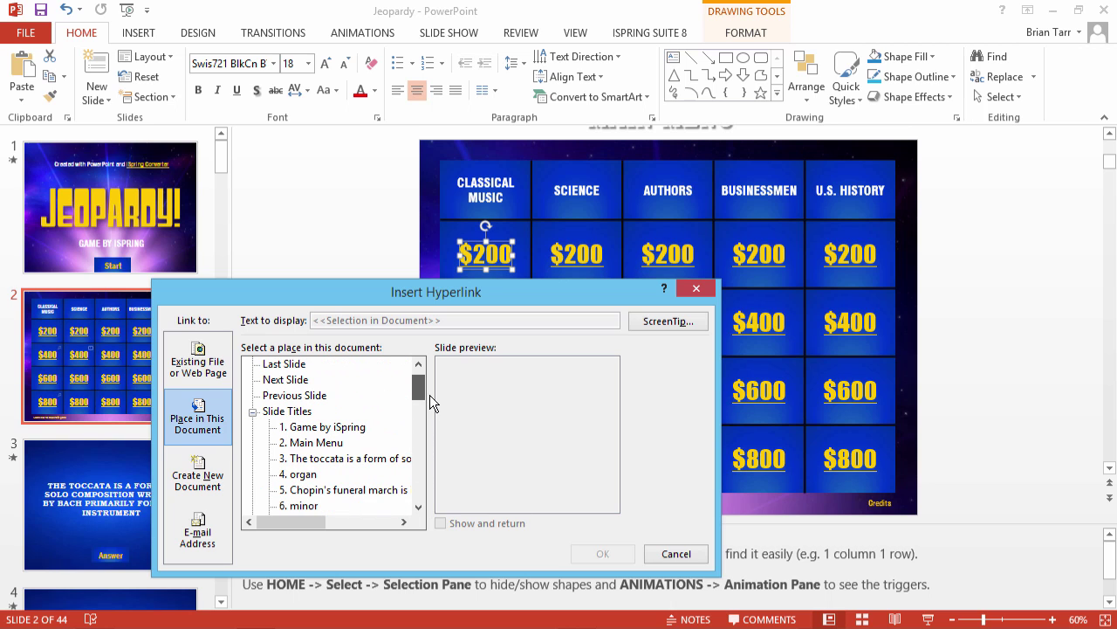
click(363, 459)
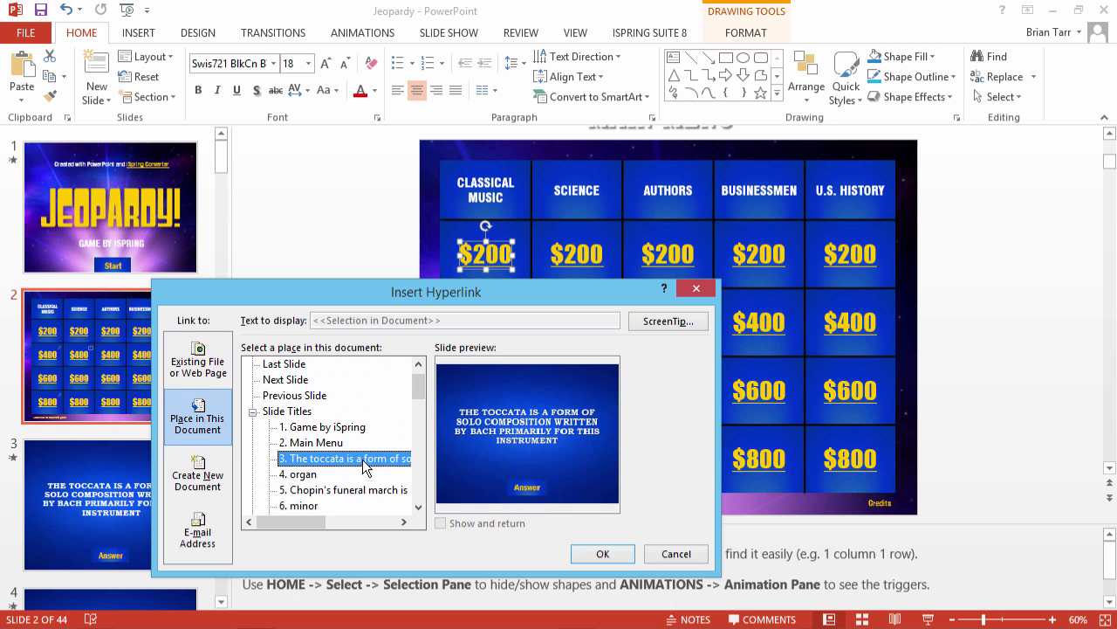
click(603, 556)
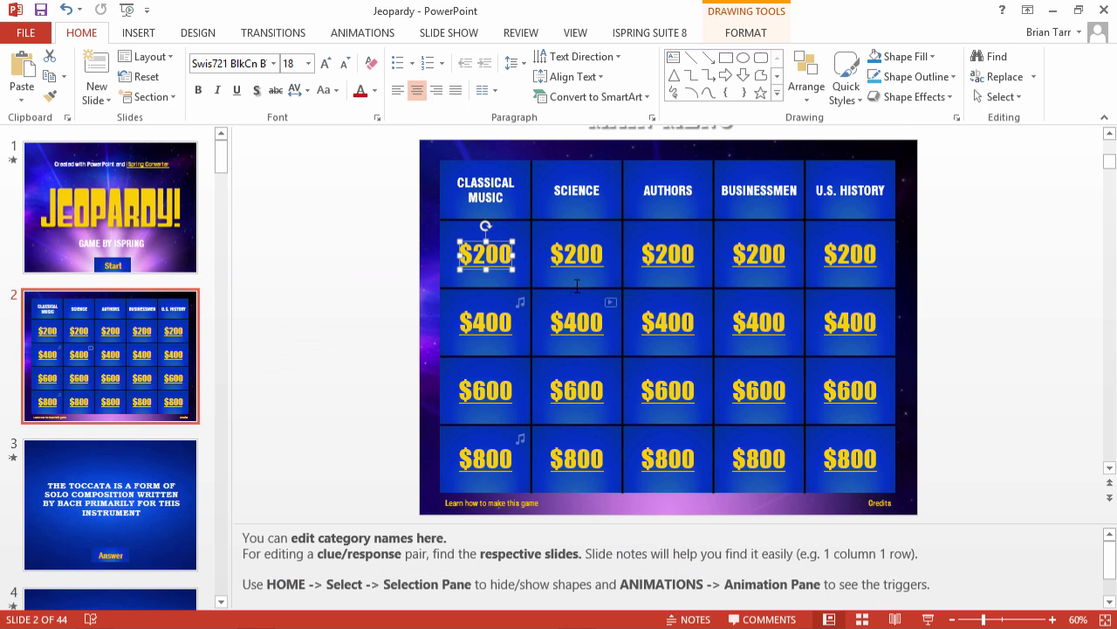
click(601, 262)
click(668, 262)
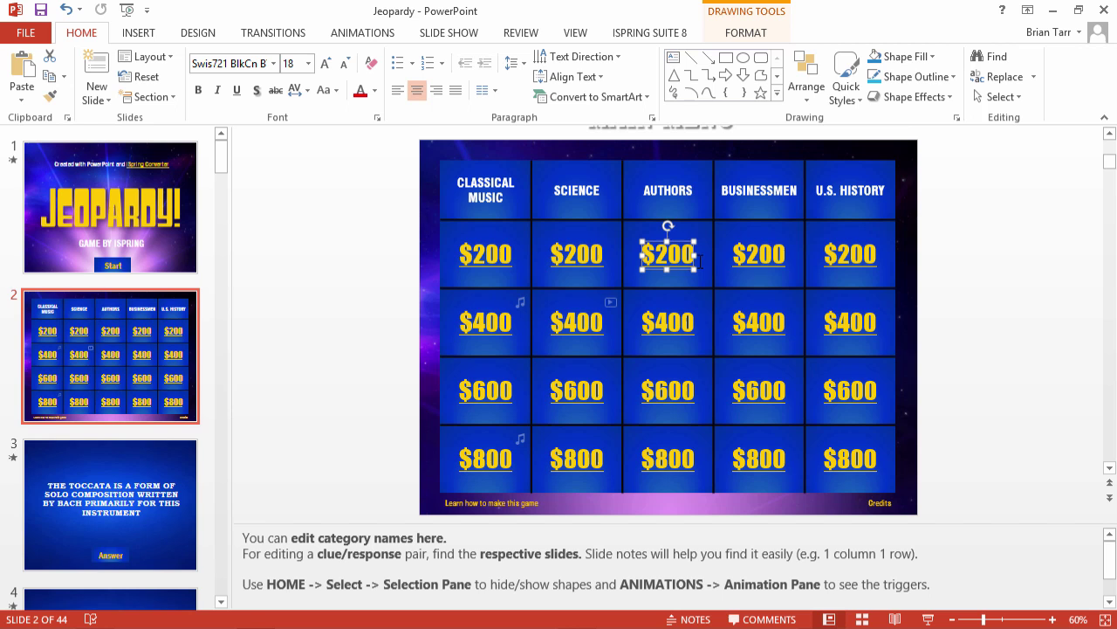
click(764, 262)
click(852, 263)
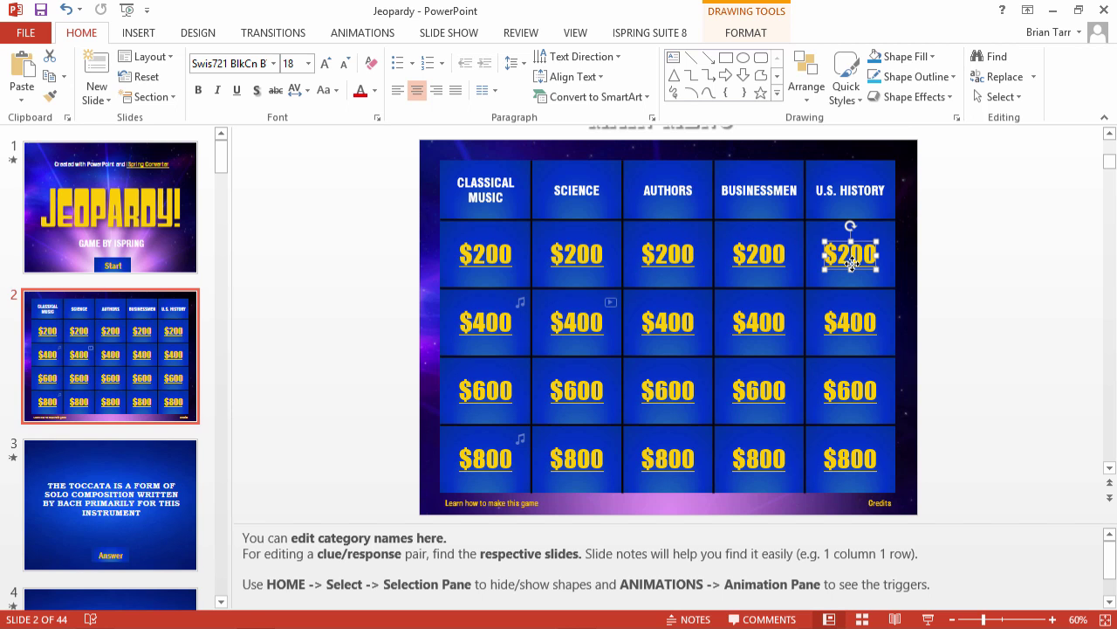
click(395, 146)
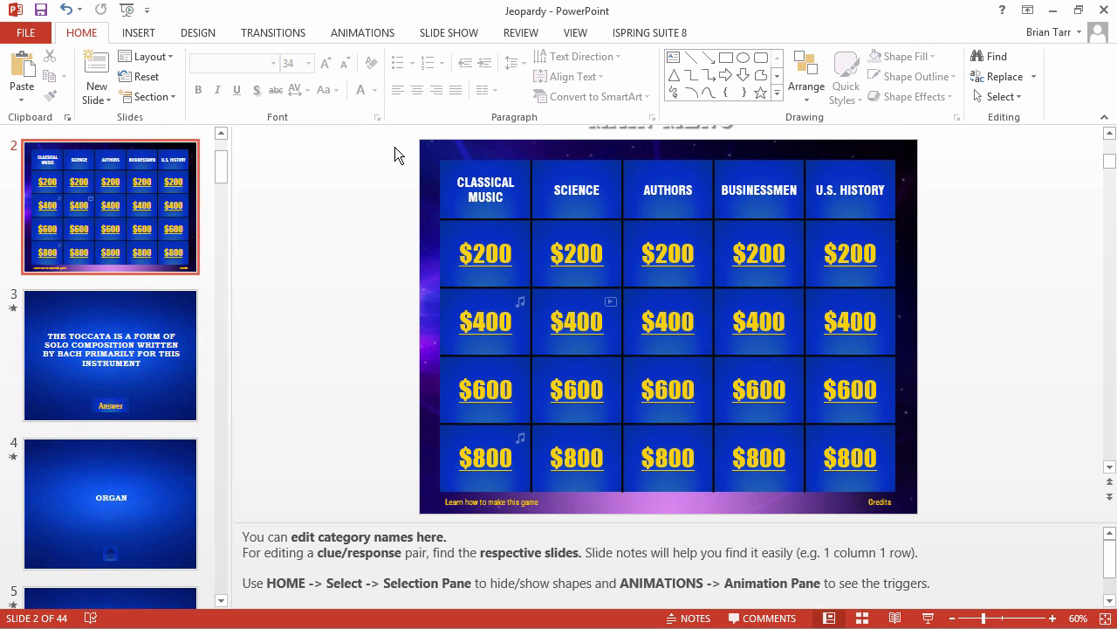
Step: Start the slide show from the main menu slide
click(447, 36)
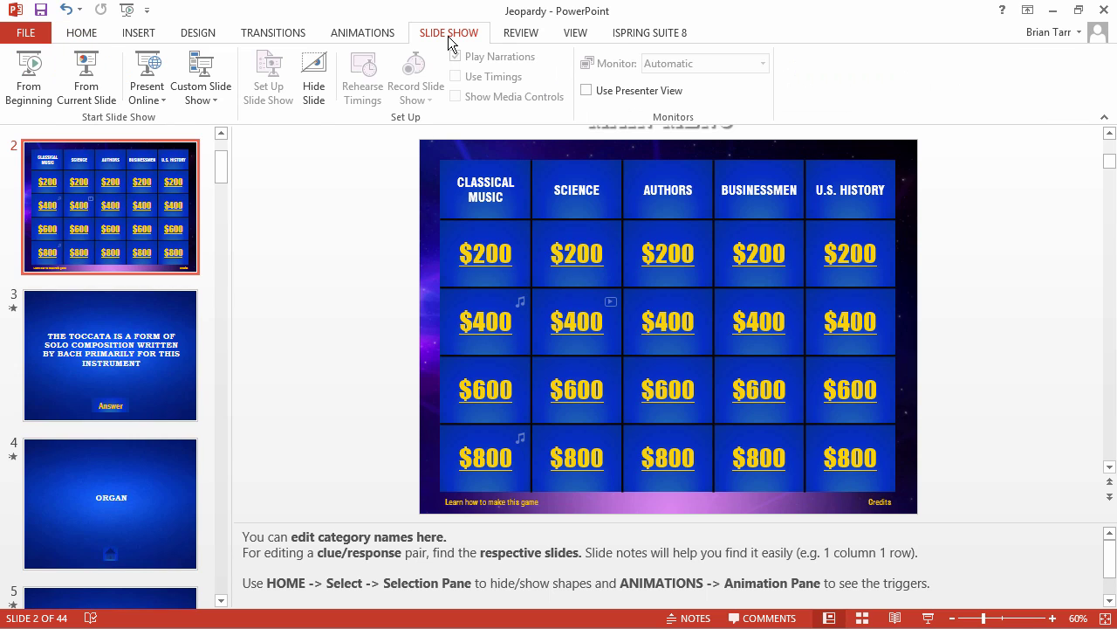
click(97, 99)
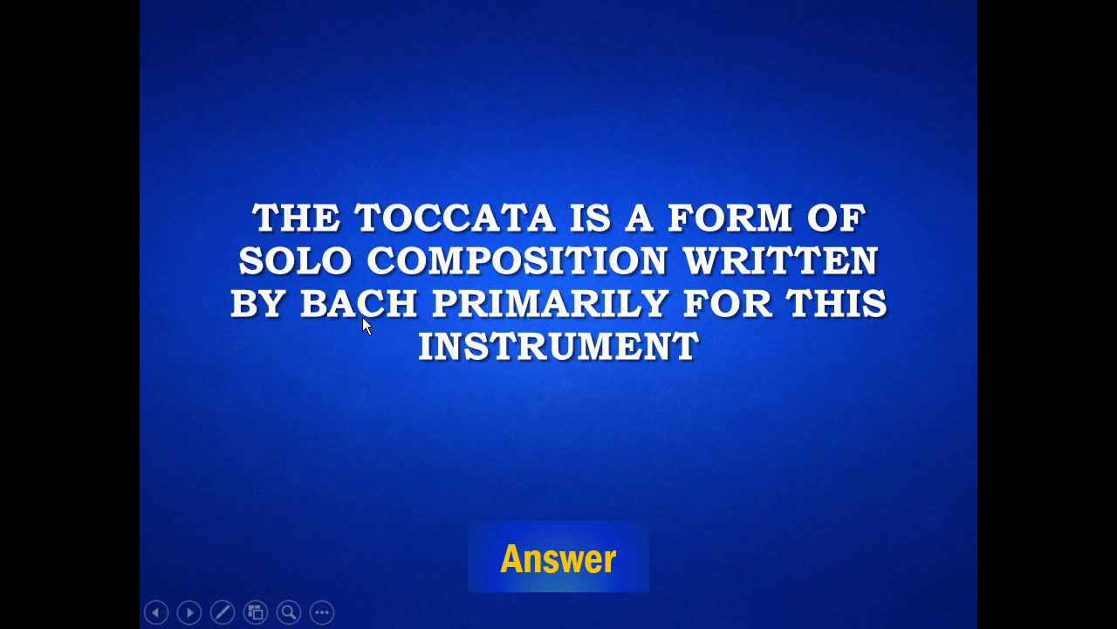
Step: Test the toccata clue in the slide show by revealing its answer and returning to the main menu through the home button
click(568, 588)
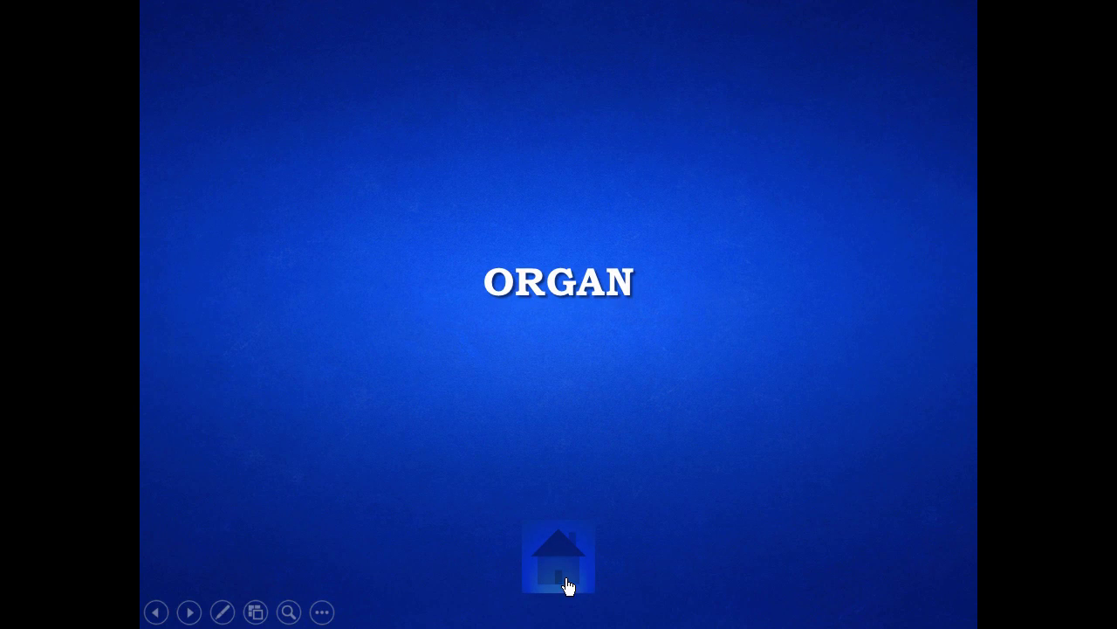
click(563, 573)
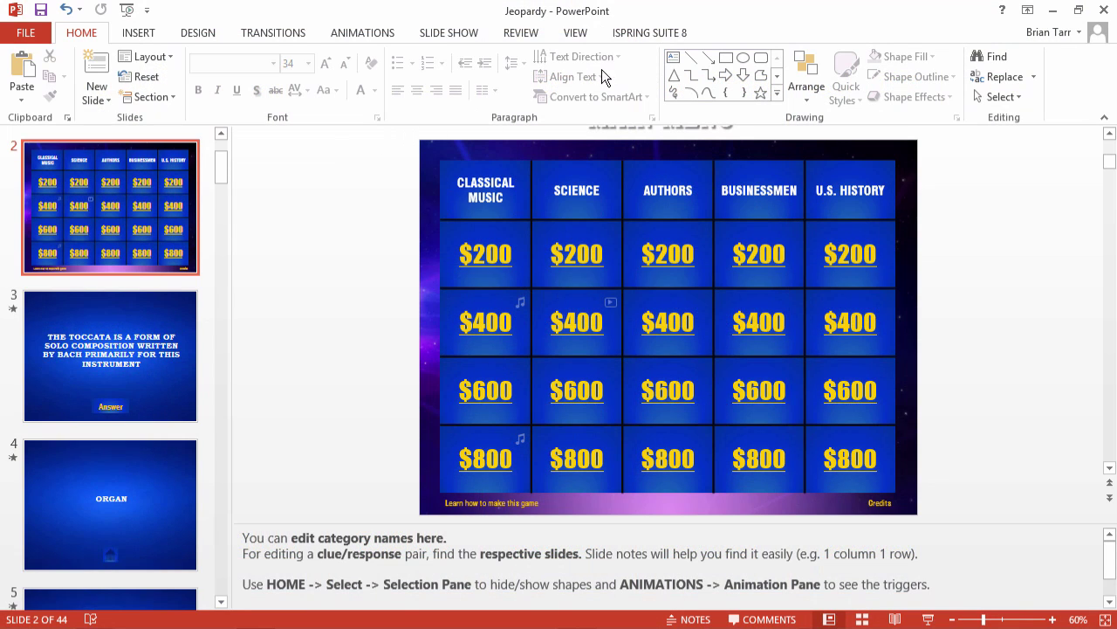
Step: Publish the Jeopardy presentation with iSpring Suite 8 and preview the published game as it appears on a tablet
click(648, 36)
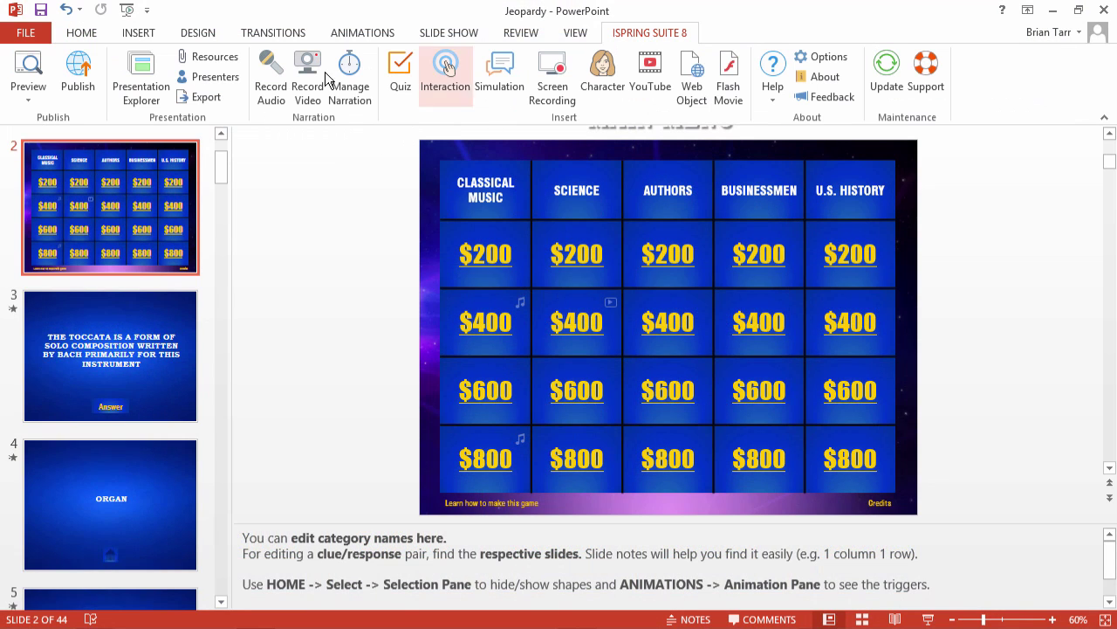
click(78, 88)
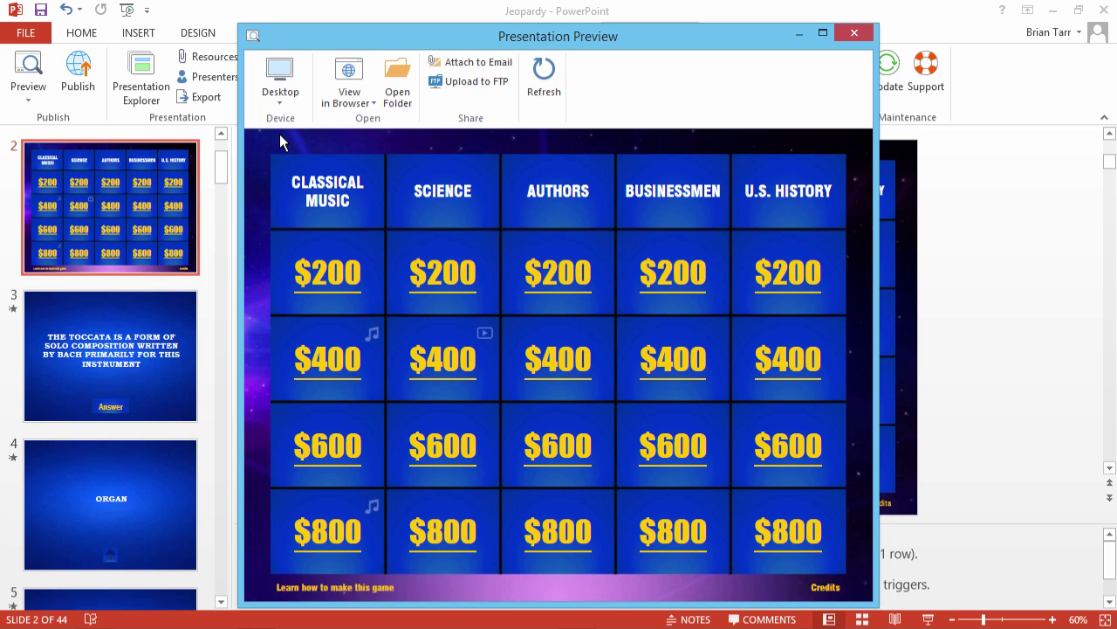
click(283, 105)
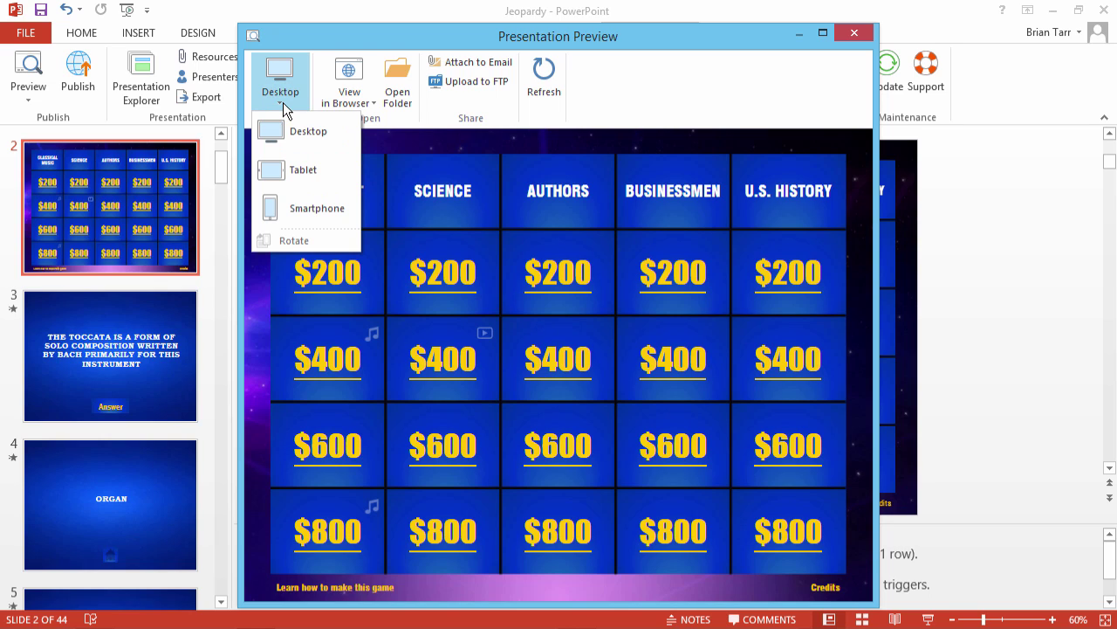
click(307, 171)
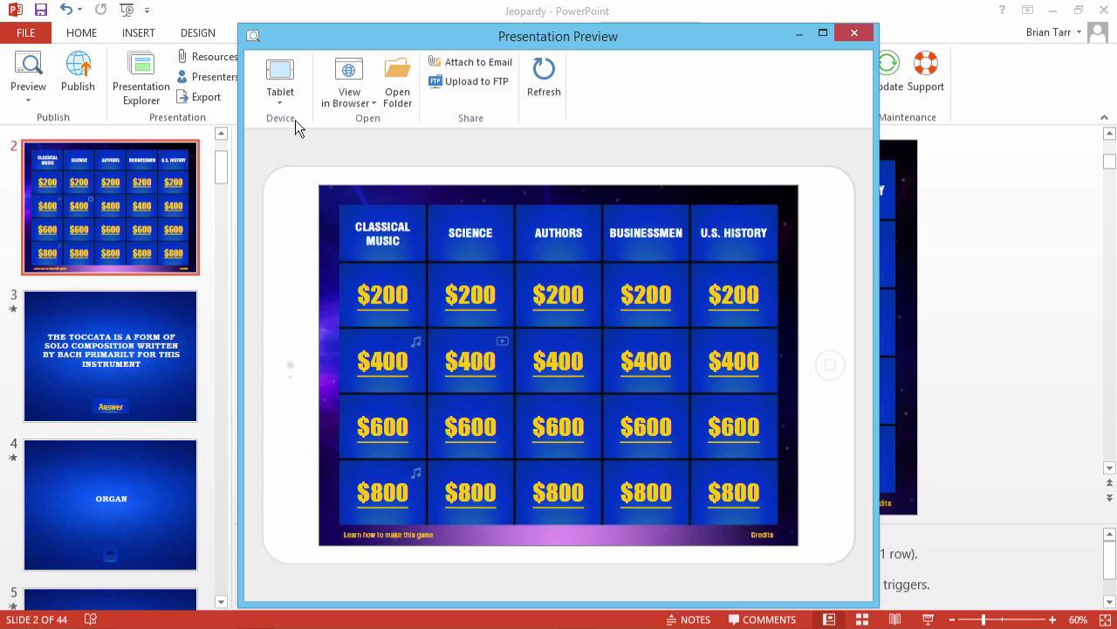
Step: Preview the published game on a smartphone and rotate the device to landscape orientation
click(287, 98)
click(284, 207)
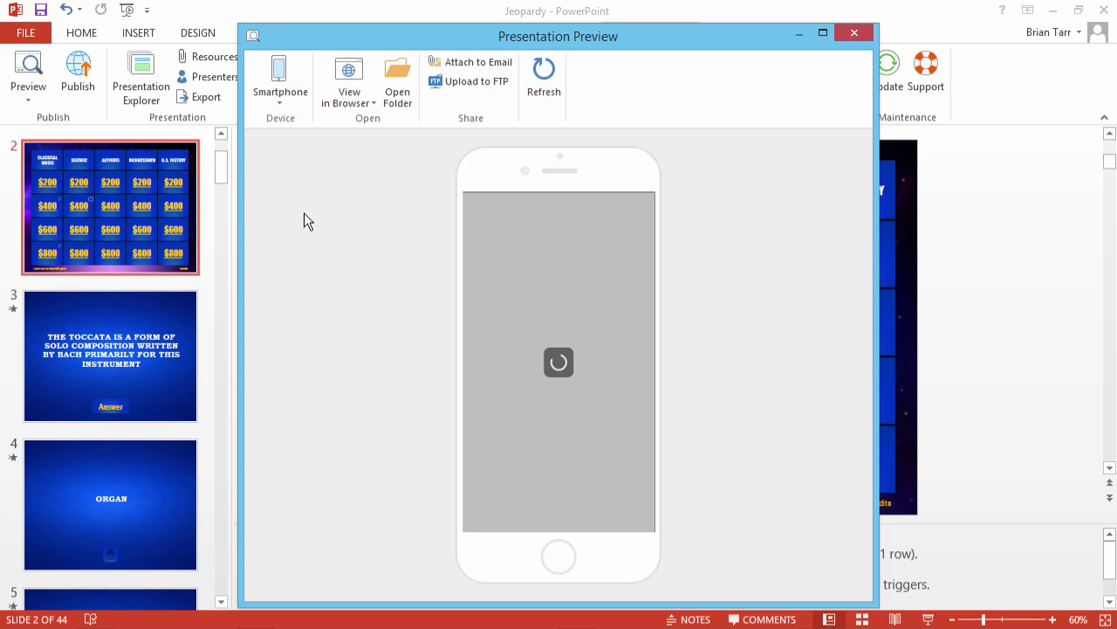
click(280, 100)
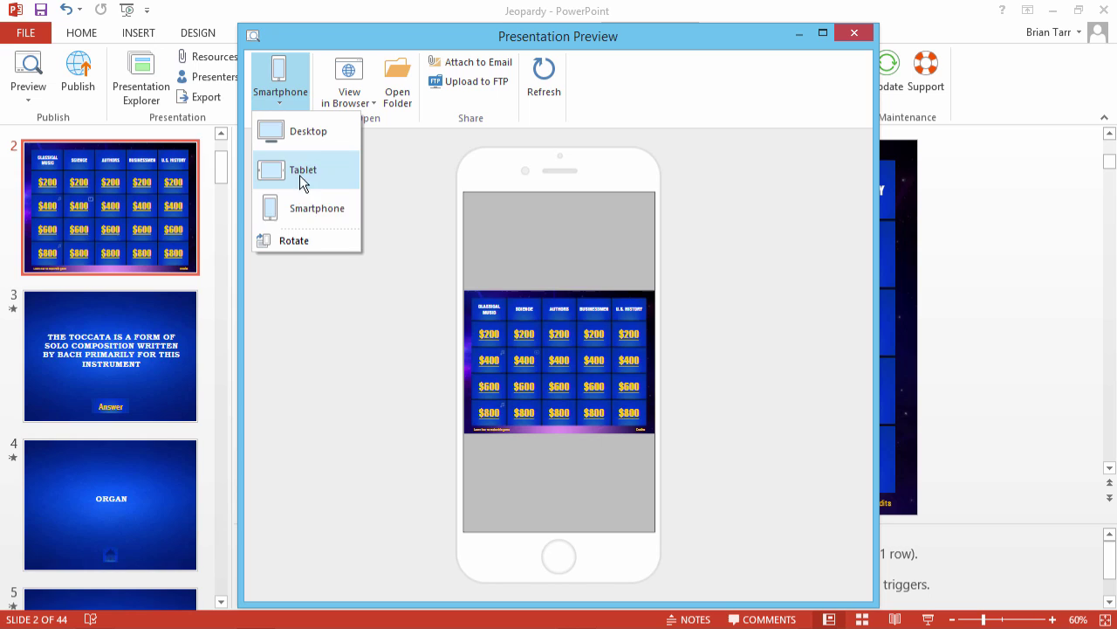
click(304, 246)
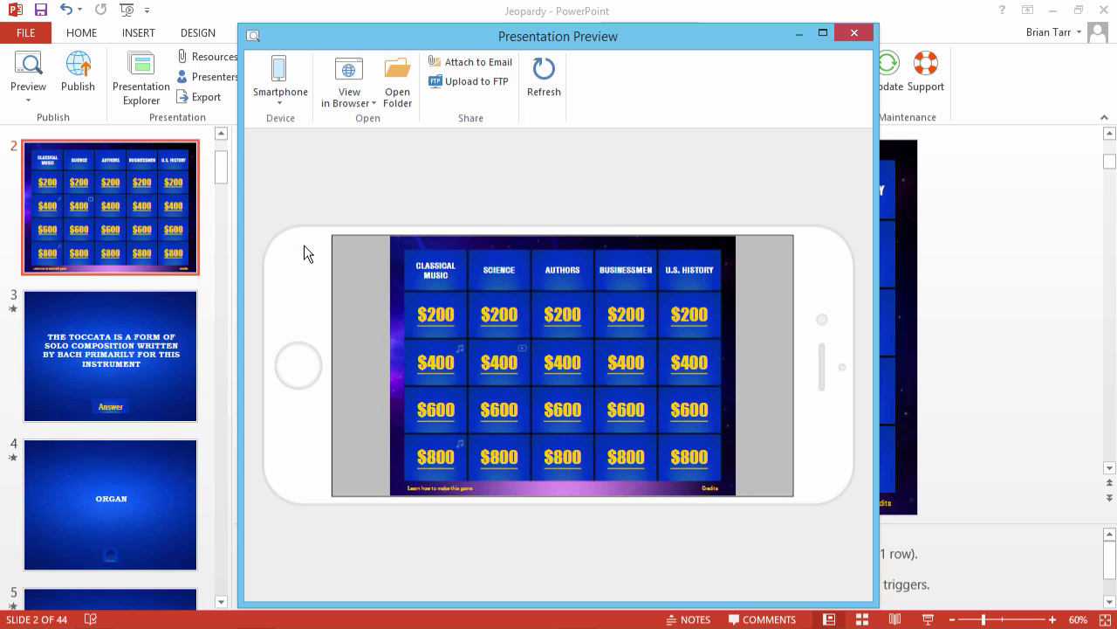